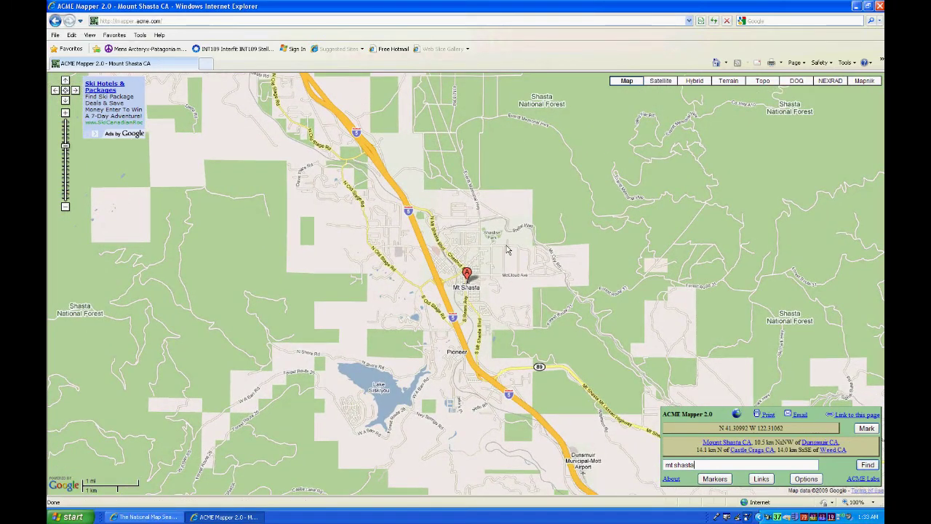
- Show the map in Terrain view and centre it on the Mount Shasta summit with its surroundings visible
mouse_move(547, 180)
left_mouse_down()
mouse_move(524, 239)
mouse_move(458, 280)
mouse_move(465, 282)
left_mouse_up()
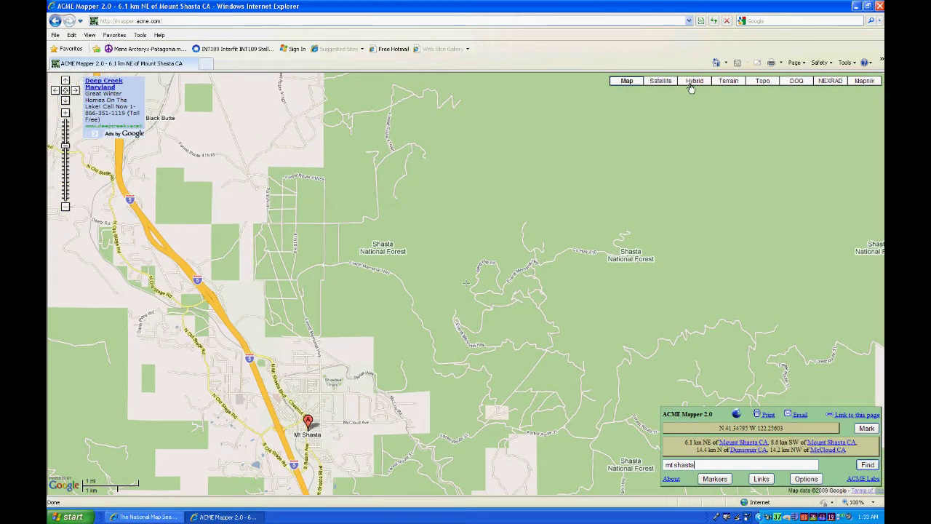
left_click(730, 83)
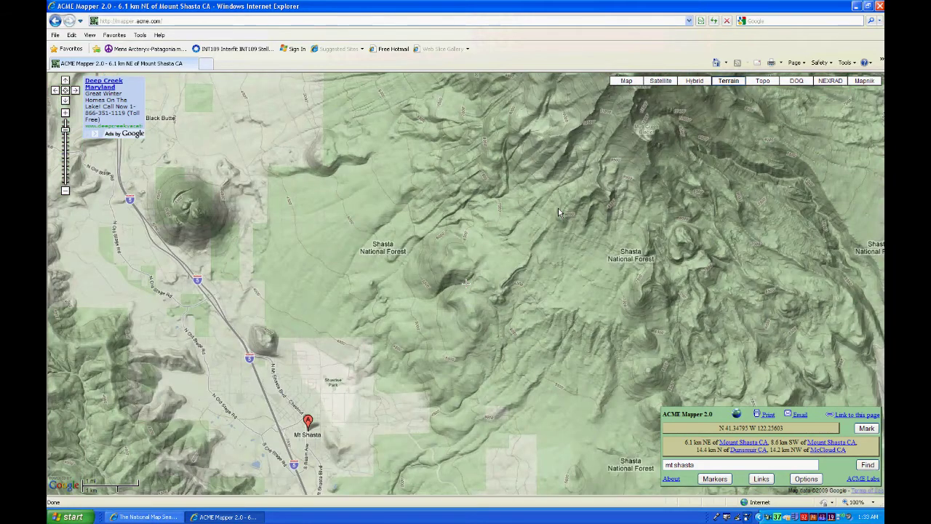
left_click_drag(558, 210, 477, 332)
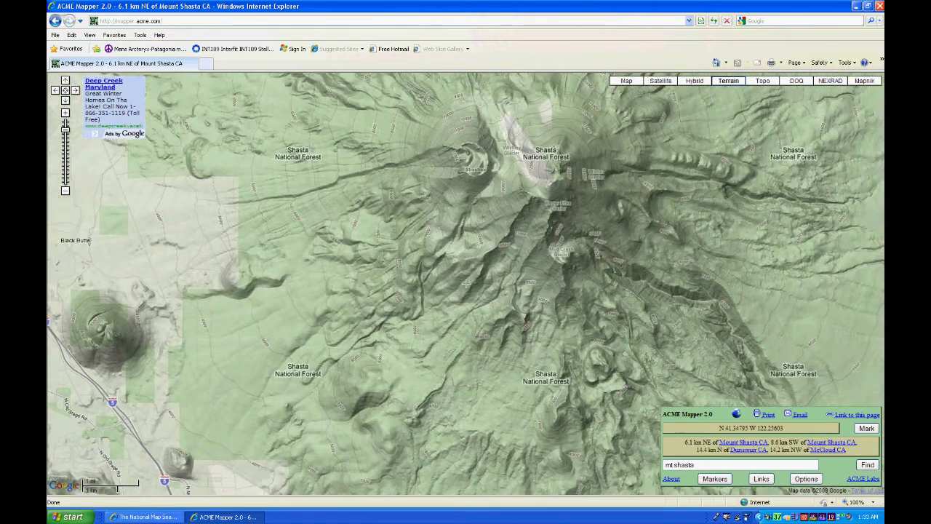
mouse_move(544, 224)
left_mouse_down()
mouse_move(497, 234)
mouse_move(507, 265)
mouse_move(495, 247)
mouse_move(499, 273)
left_mouse_up()
scroll(499, 276, "down", 2)
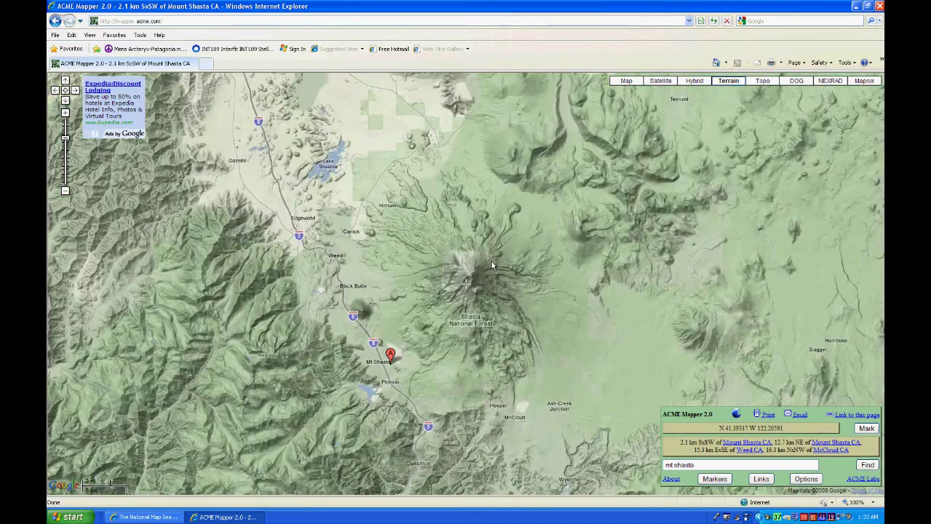
mouse_move(498, 280)
left_mouse_down()
mouse_move(503, 275)
mouse_move(488, 283)
mouse_move(496, 288)
left_mouse_up()
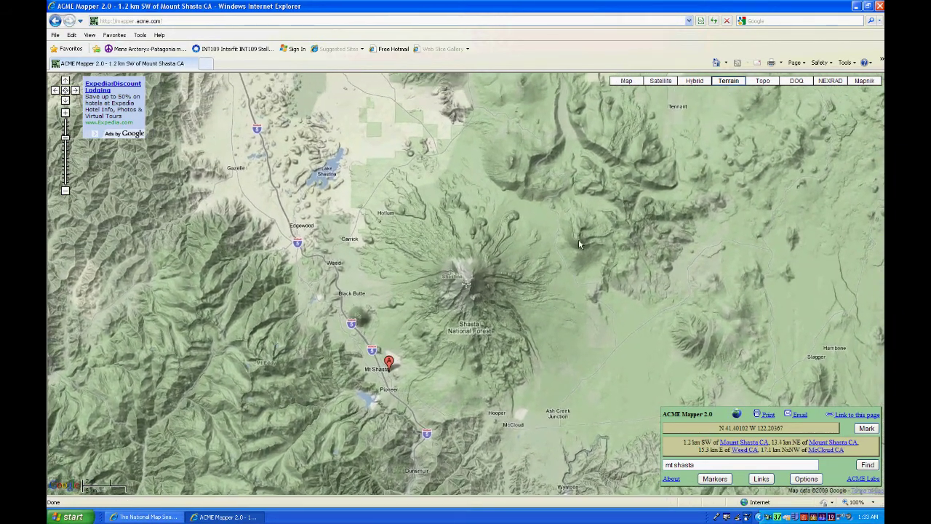
- Examine the volcanic terrain around Medicine Lake at closer and wider scales, and return to Mount Shasta
left_click_drag(579, 243, 225, 358)
left_click_drag(643, 469, 526, 478)
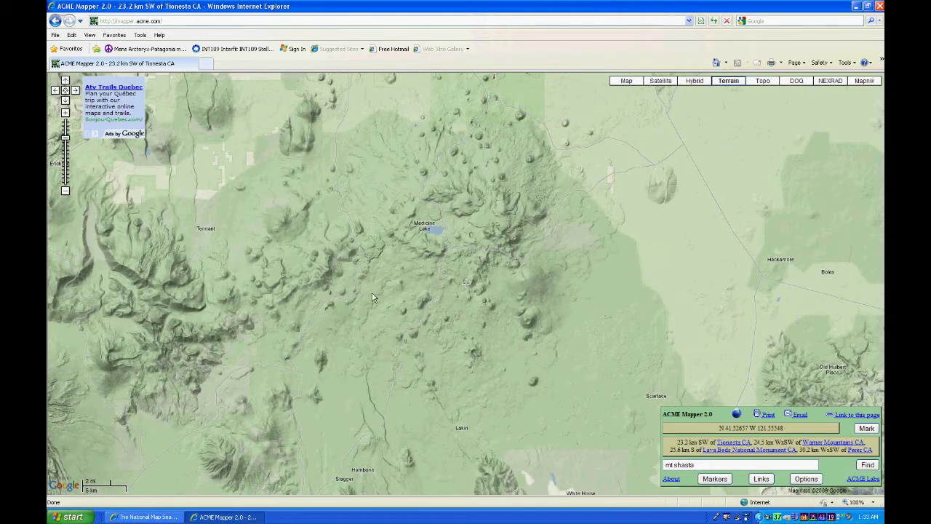
left_click(65, 114)
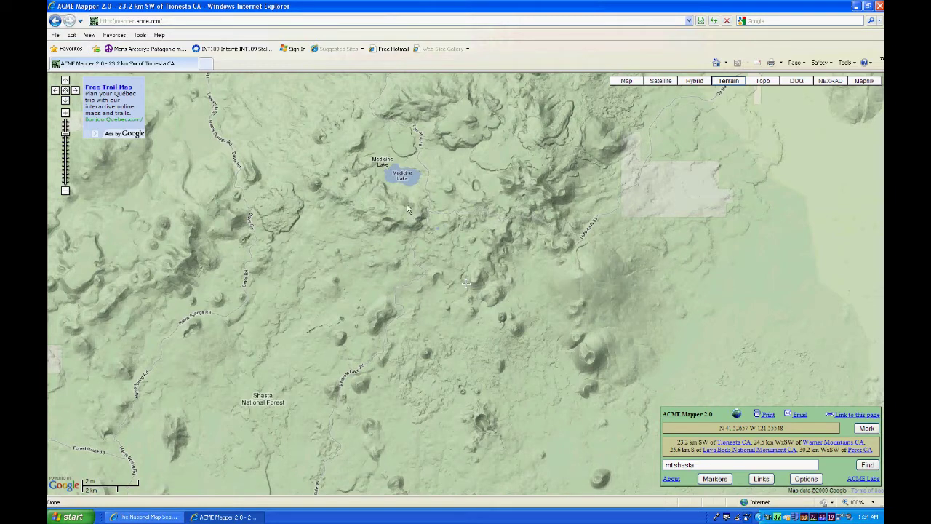
left_click(64, 192)
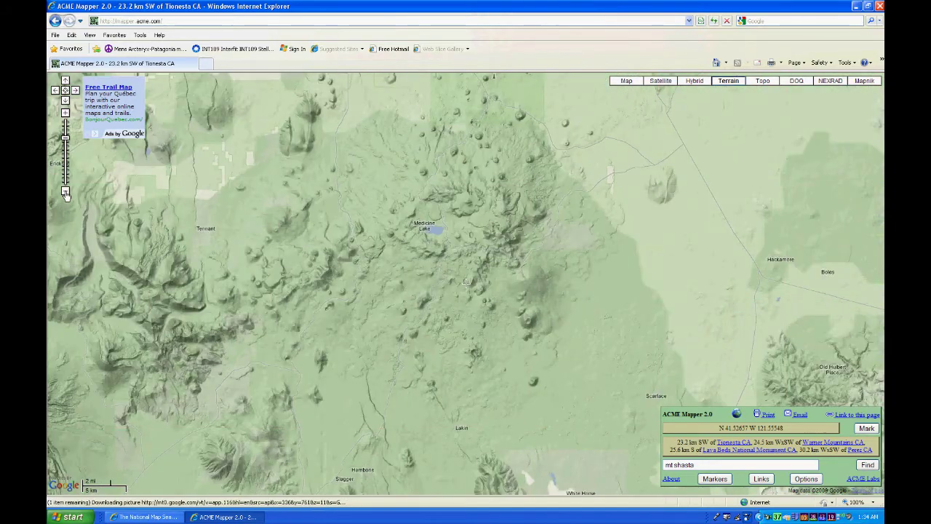
left_click(64, 193)
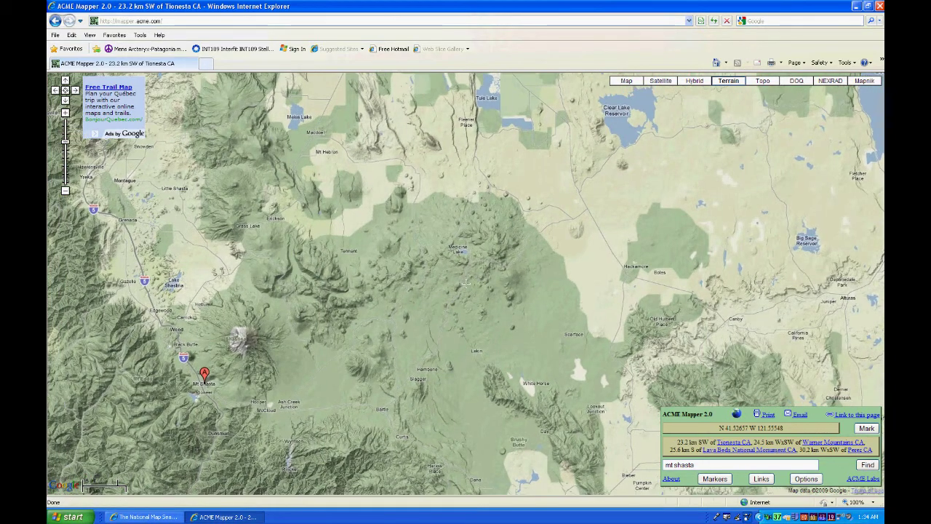
left_click_drag(240, 340, 462, 283)
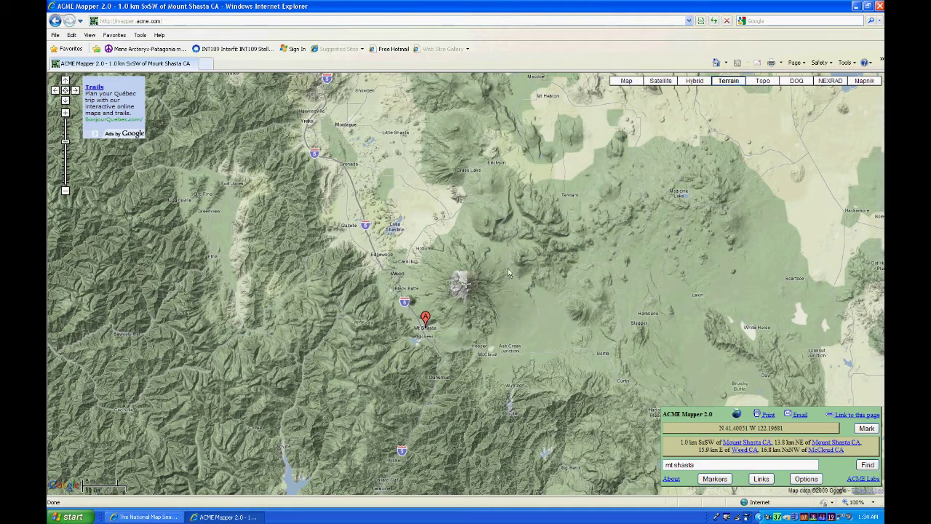
- Place markers northwest (N 41.44787 W 122.26685) and southeast (N 41.34898 W 122.14050) of the Mount Shasta summit
left_click_drag(507, 287, 520, 292)
left_click_drag(459, 271, 461, 278)
left_click_drag(403, 334, 393, 323)
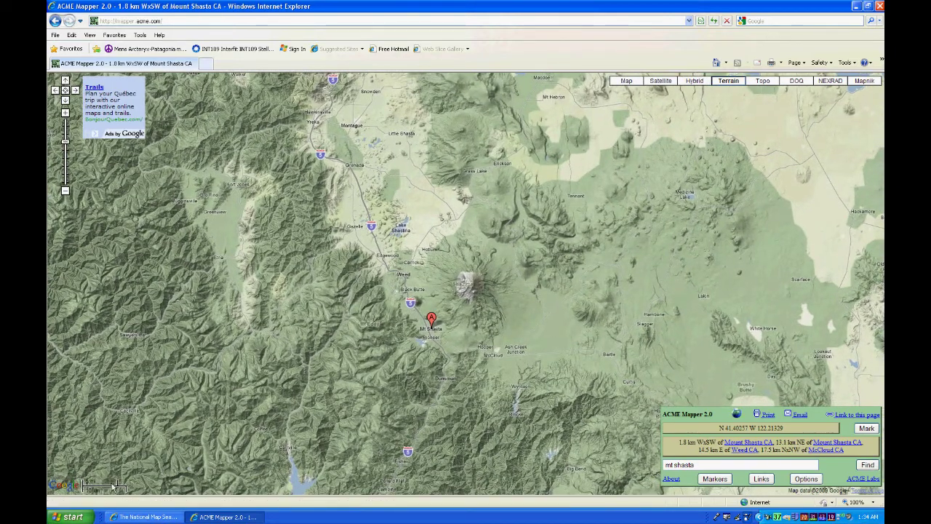
mouse_move(450, 277)
left_mouse_down()
mouse_move(484, 288)
mouse_move(486, 305)
mouse_move(463, 282)
mouse_move(474, 294)
left_mouse_up()
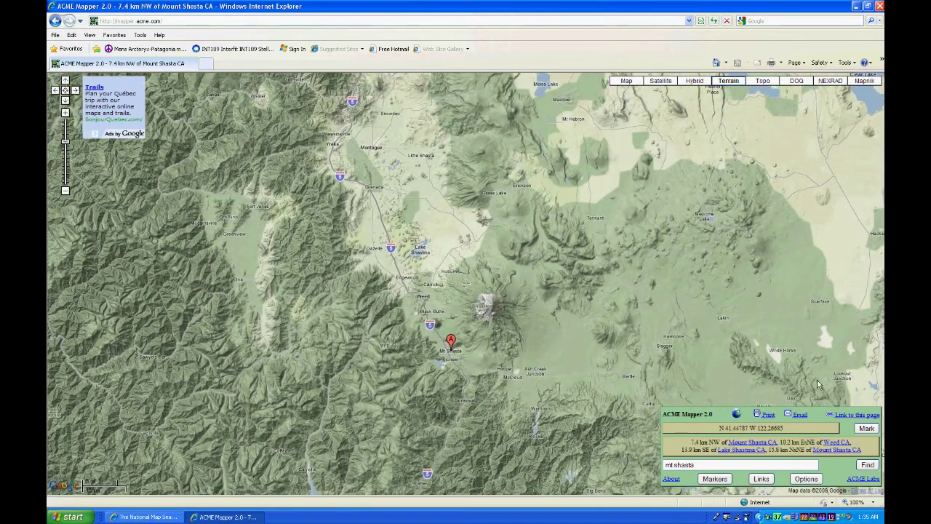
left_click(866, 430)
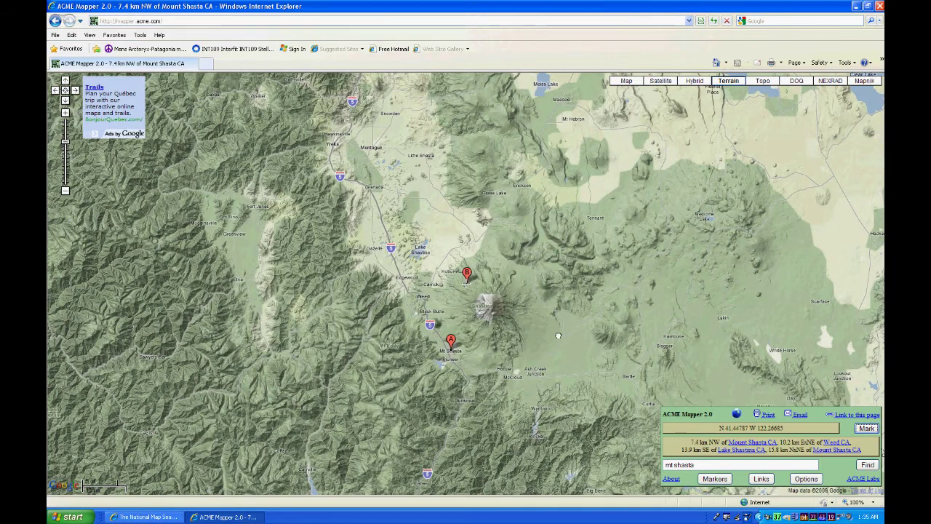
mouse_move(551, 338)
left_mouse_down()
mouse_move(531, 316)
mouse_move(546, 334)
mouse_move(510, 339)
mouse_move(549, 321)
mouse_move(544, 285)
left_mouse_up()
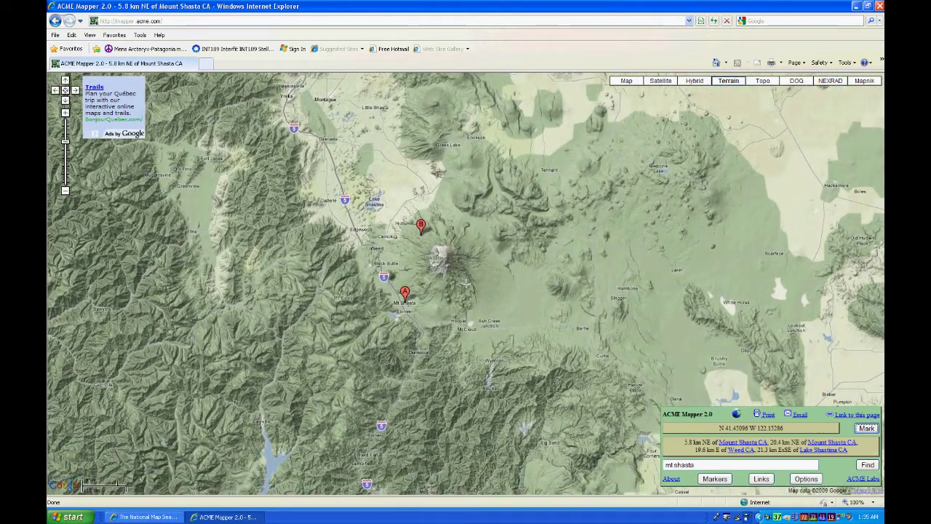
left_click(866, 429)
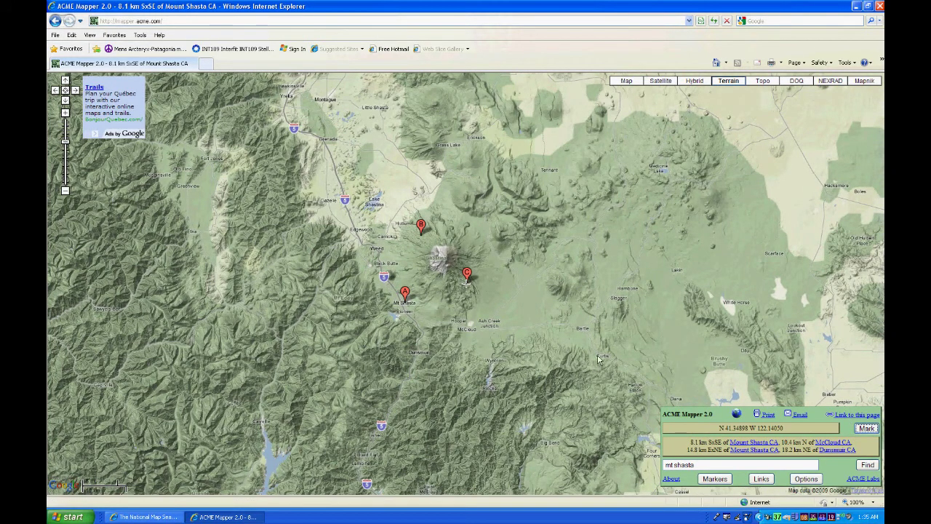
- Arrange the map beside the National Map Seamless Server window and open its viewer for United States data
left_click(869, 8)
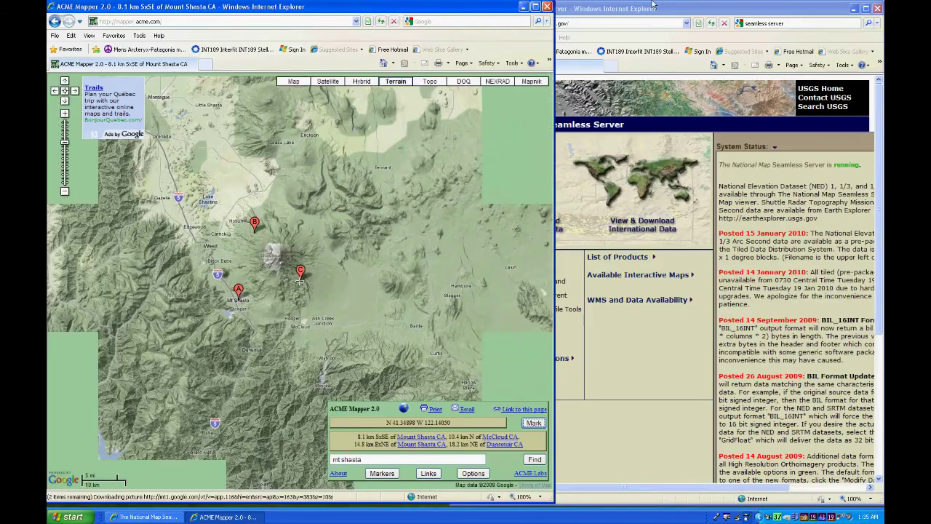
left_click_drag(739, 13, 638, 14)
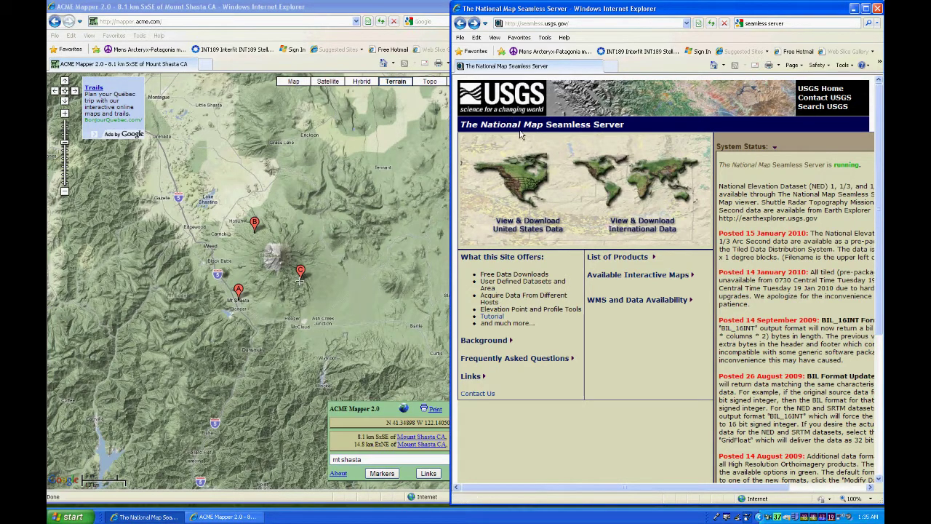
left_click(518, 186)
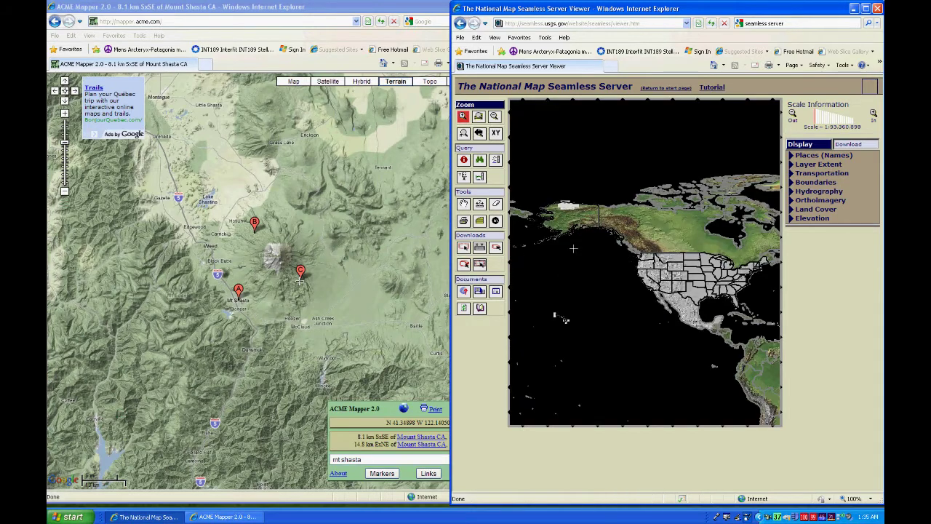
- Open the form for defining a download area by coordinates, place it beside the map and switch it to decimal degrees
left_click(479, 251)
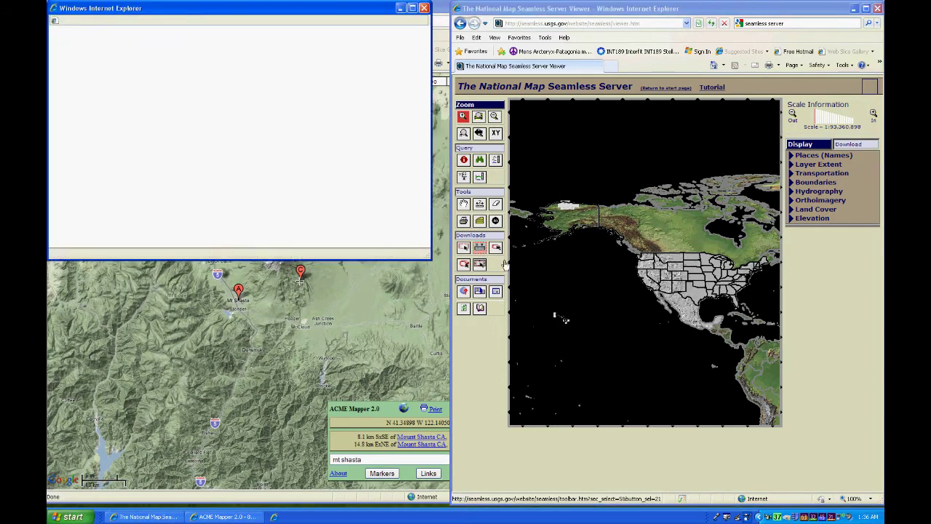
left_click_drag(355, 9, 775, 13)
left_click(853, 9)
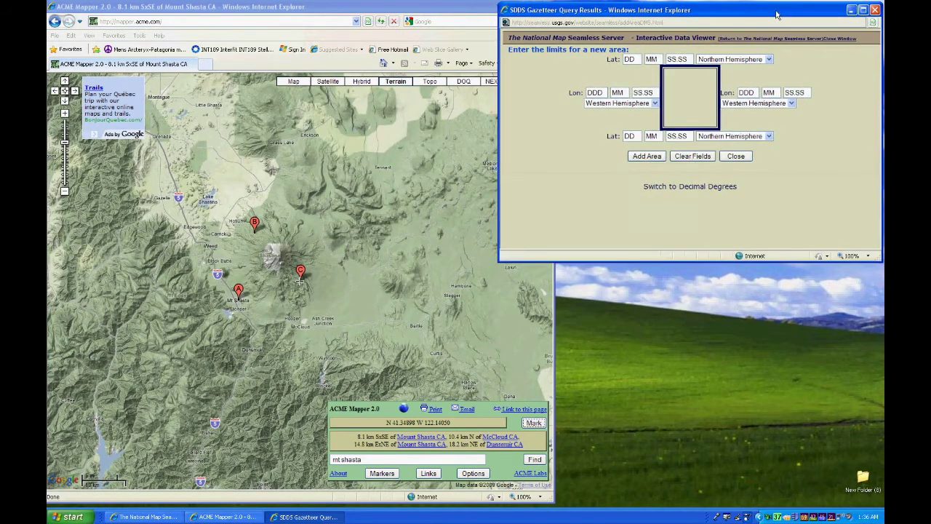
left_click(691, 189)
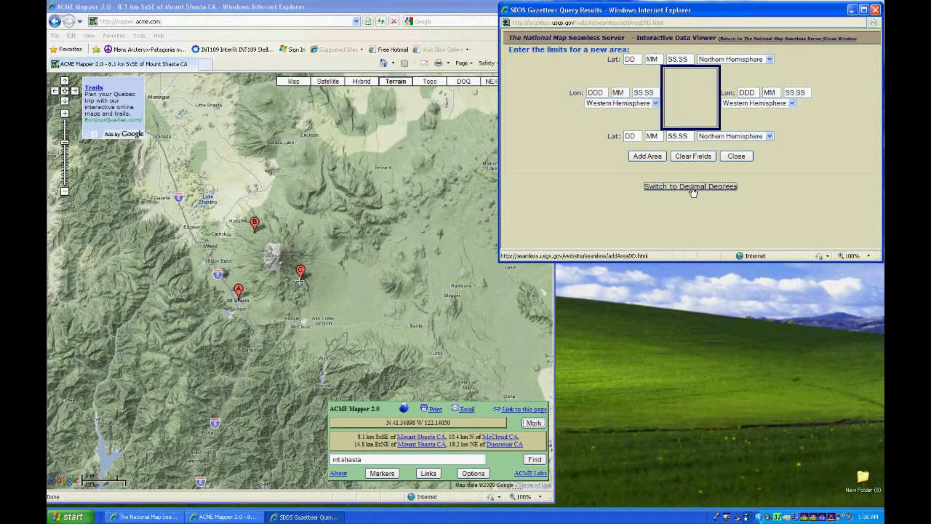
left_click_drag(670, 15, 670, 10)
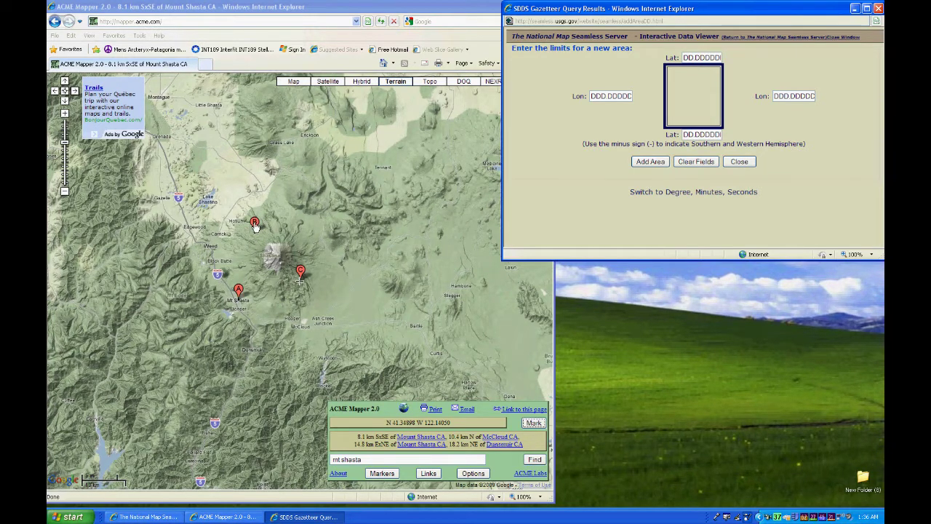
- Copy marker B's latitude from the map and set the area's northern latitude limit to 41.44787
left_click(254, 224)
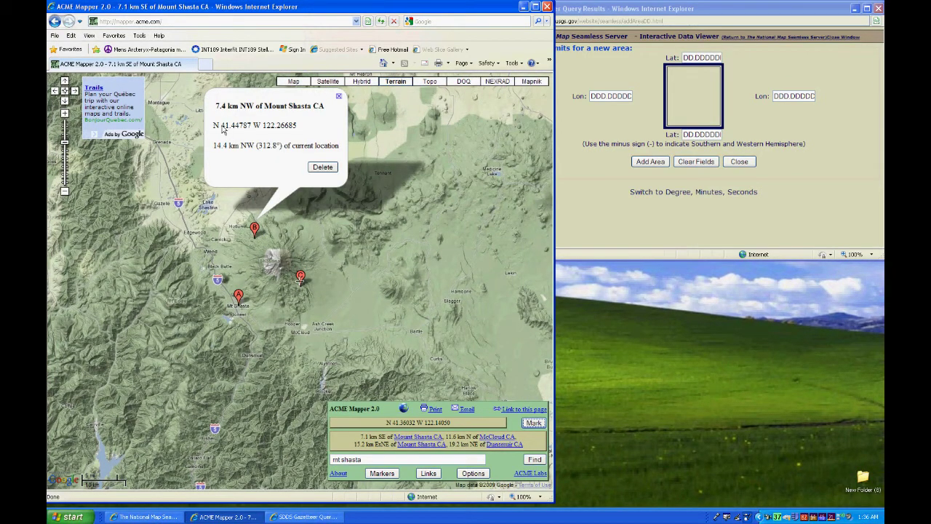
left_click_drag(223, 128, 247, 129)
key("ctrl+c")
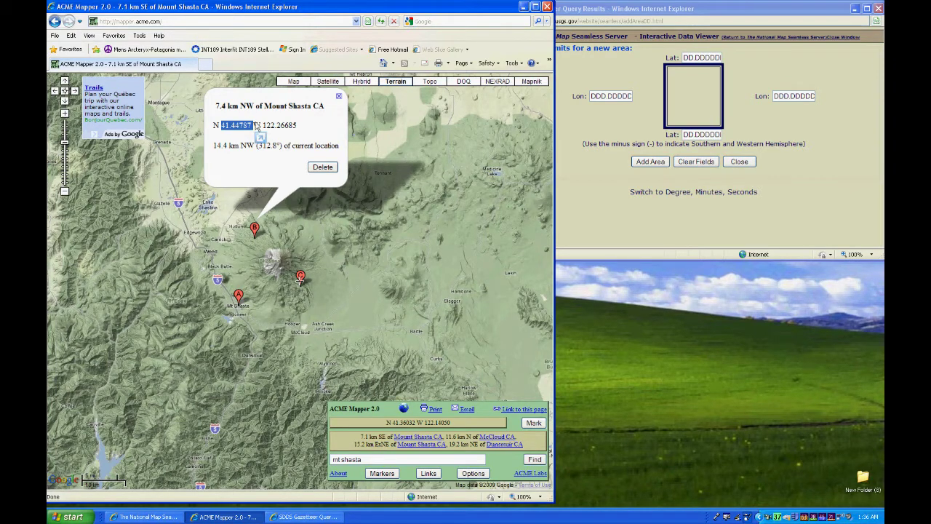
left_click(689, 58)
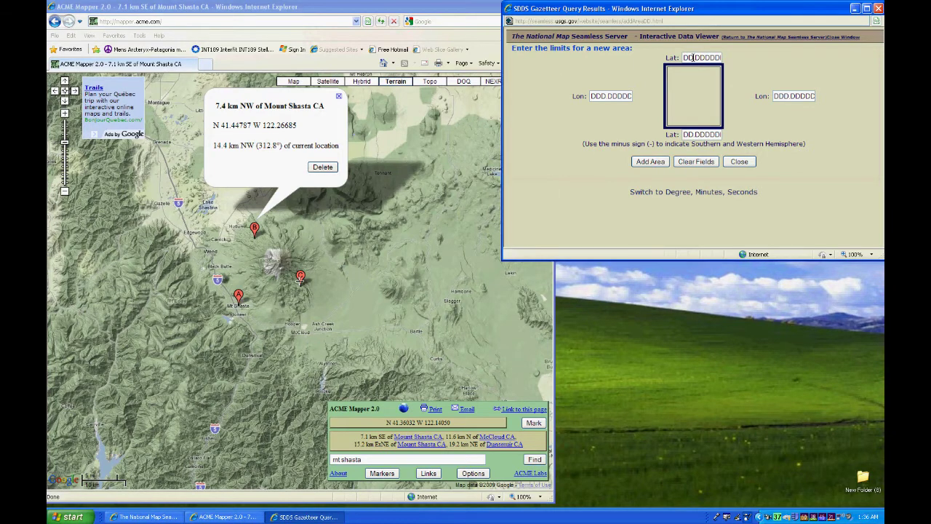
left_click_drag(683, 58, 720, 62)
key("ctrl+v")
- Set the area's western longitude limit to -122.26685 using marker B's longitude
left_click(265, 127)
left_click_drag(264, 128, 641, 101)
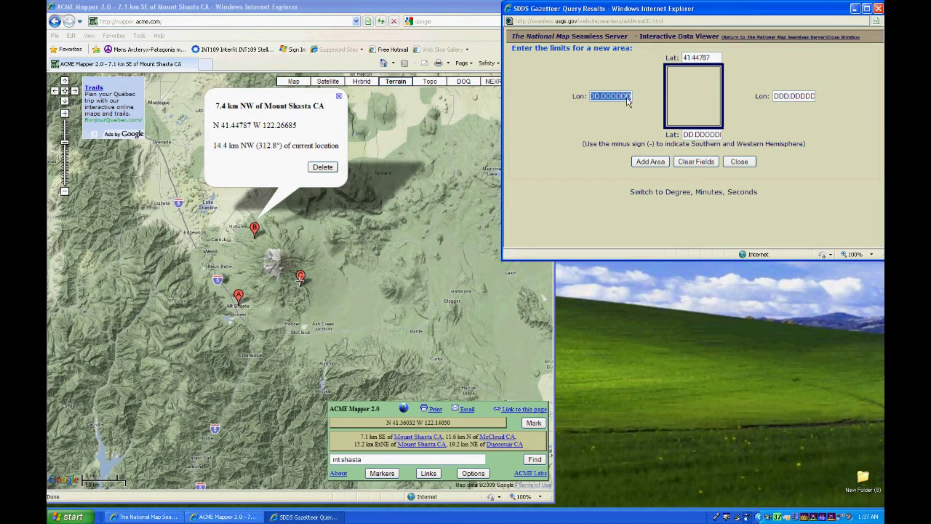
type("122.26685")
key("Home")
type("-")
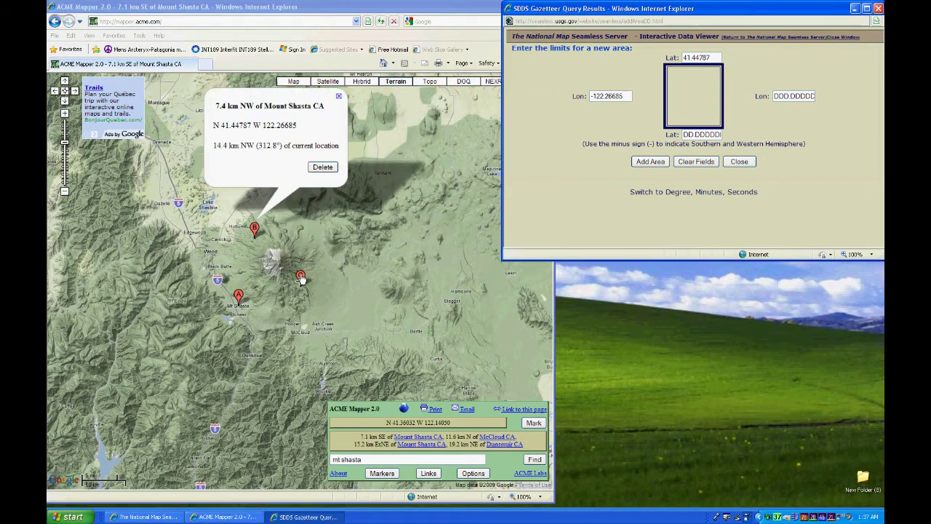
- Set the southern latitude limit to 41.34898 and the eastern longitude limit to -122.14050 using marker C's coordinates
left_click(301, 277)
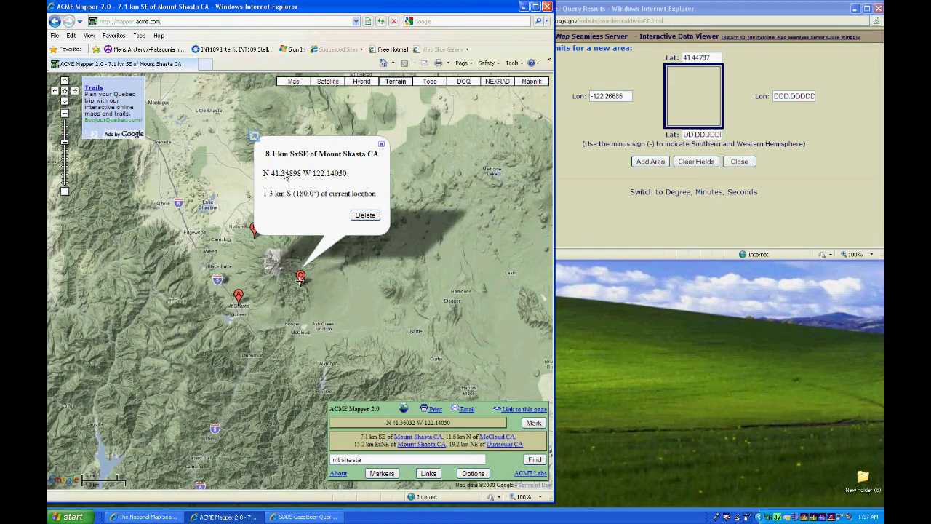
mouse_move(275, 176)
left_mouse_down()
mouse_move(309, 182)
mouse_move(592, 161)
mouse_move(683, 135)
left_mouse_up()
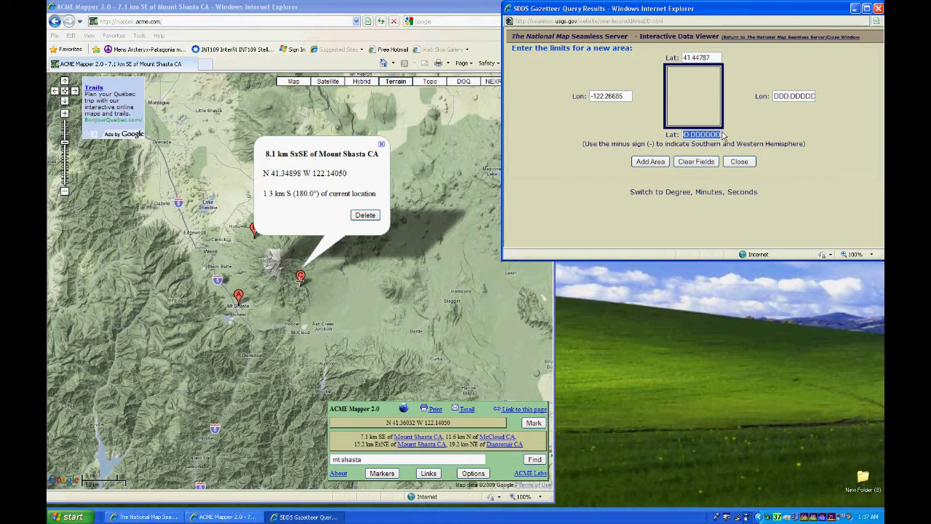
left_click(327, 182)
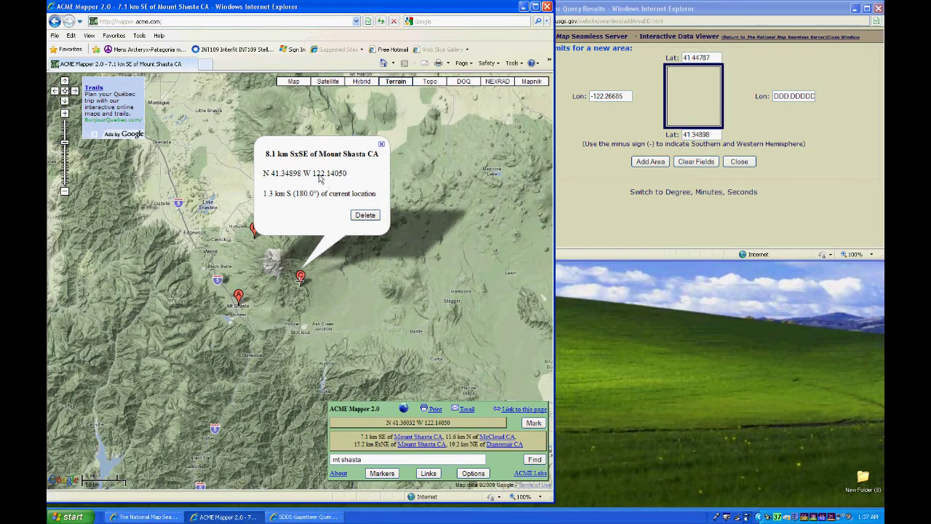
left_click_drag(313, 173, 775, 96)
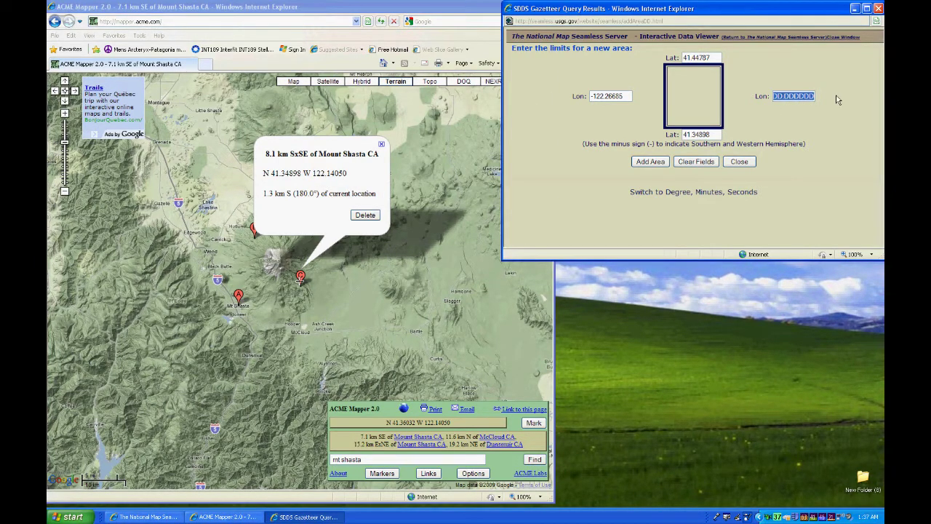
left_click(833, 100)
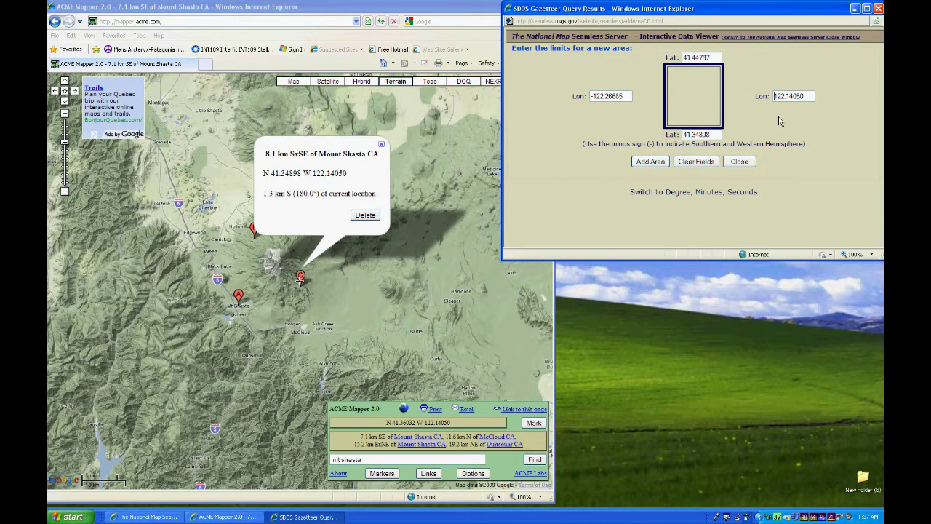
type("-")
- Add the defined area to the data request and move the Request Summary Page window beside the map
left_click(650, 161)
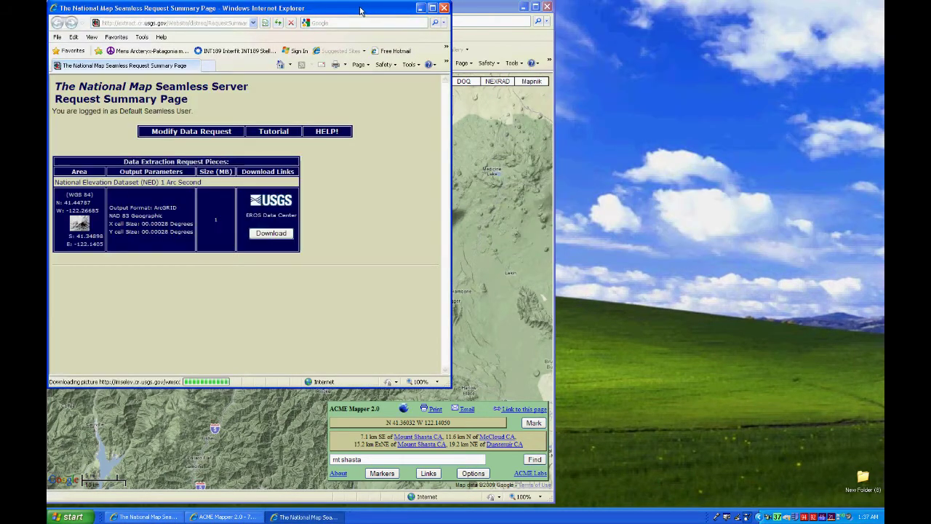
left_click_drag(359, 8, 685, 26)
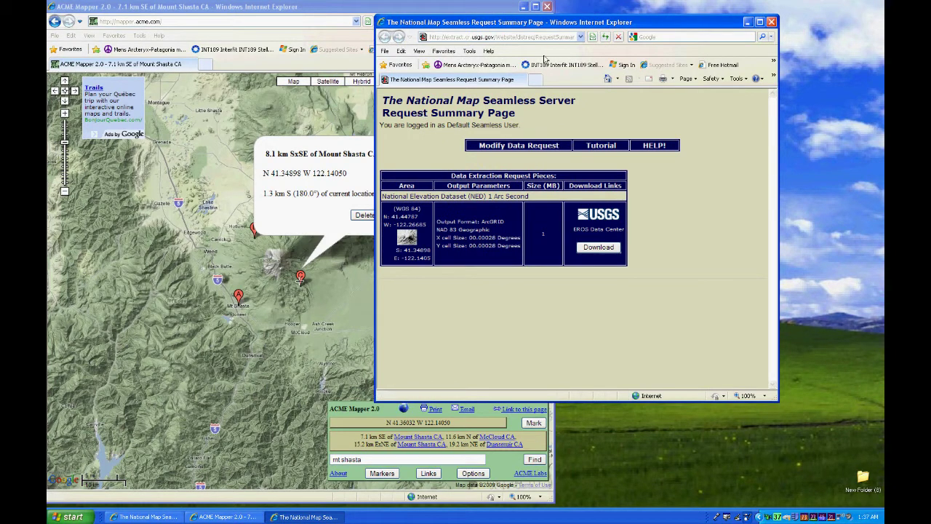
left_click_drag(535, 21, 611, 30)
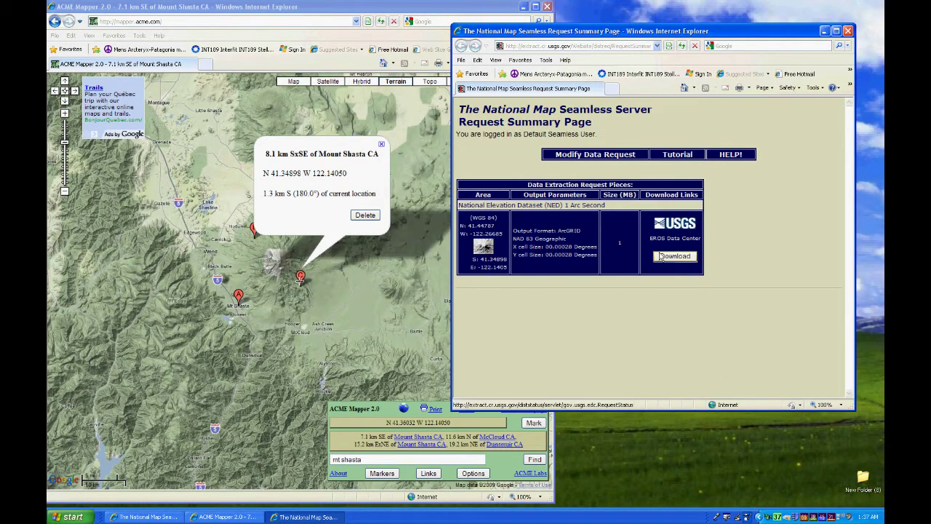
- Modify the data request so the National Elevation Dataset (NED) 1 Arc Second uses the GeoTIFF data format, and save the changes
left_click(589, 156)
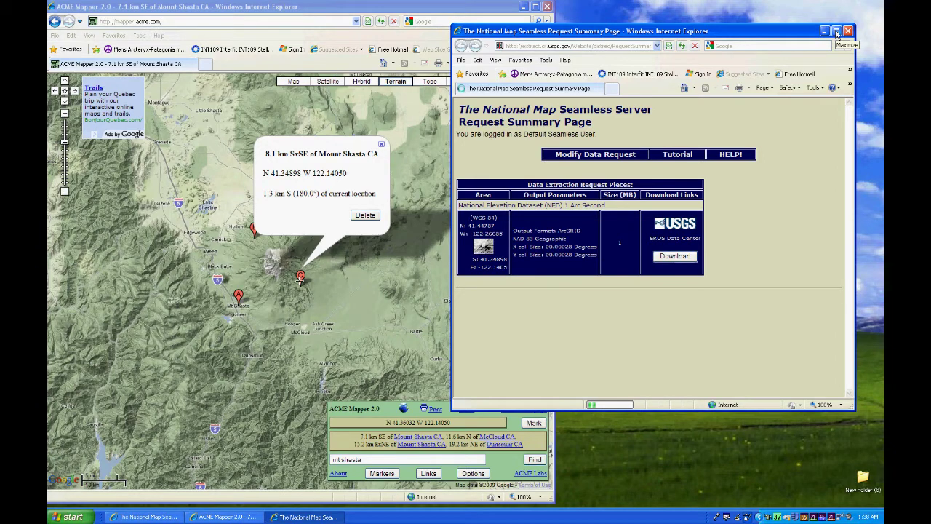
left_click(836, 32)
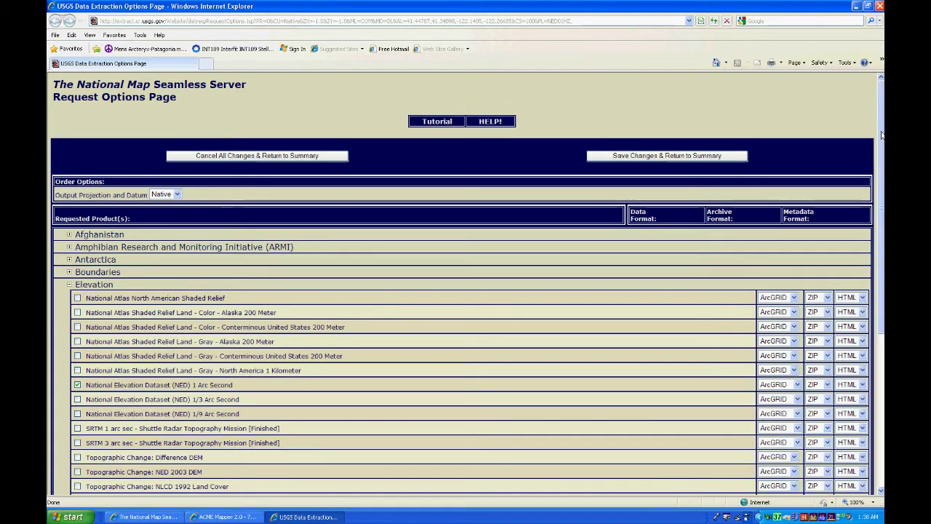
scroll(467, 198, "down", 1)
scroll(465, 290, "down", 3)
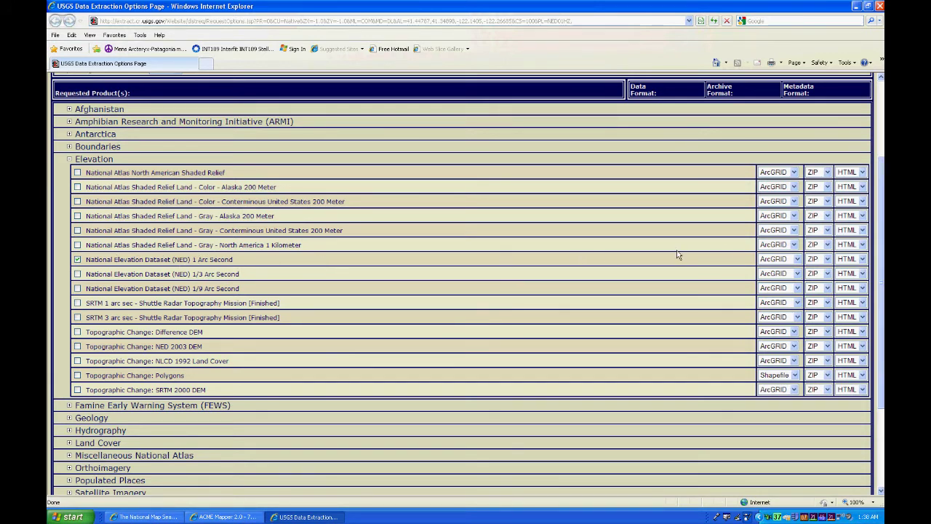
left_click(797, 260)
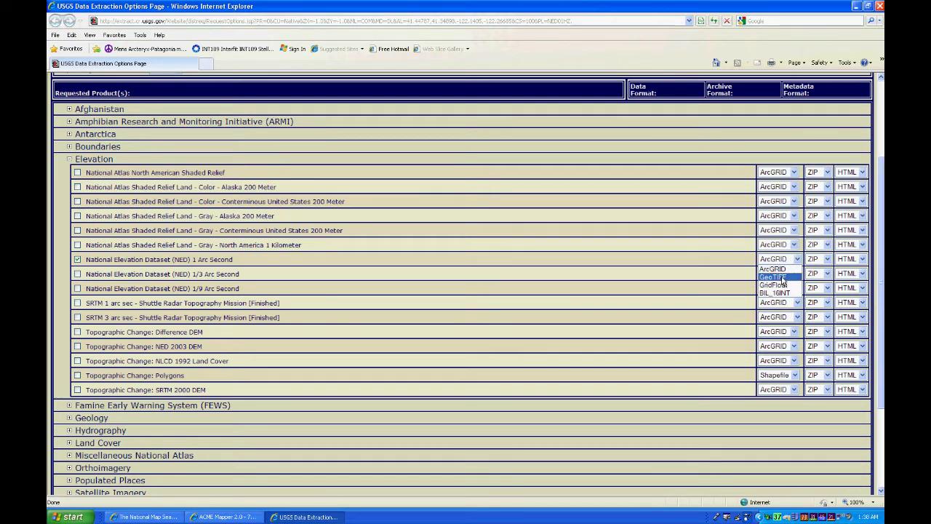
left_click(774, 277)
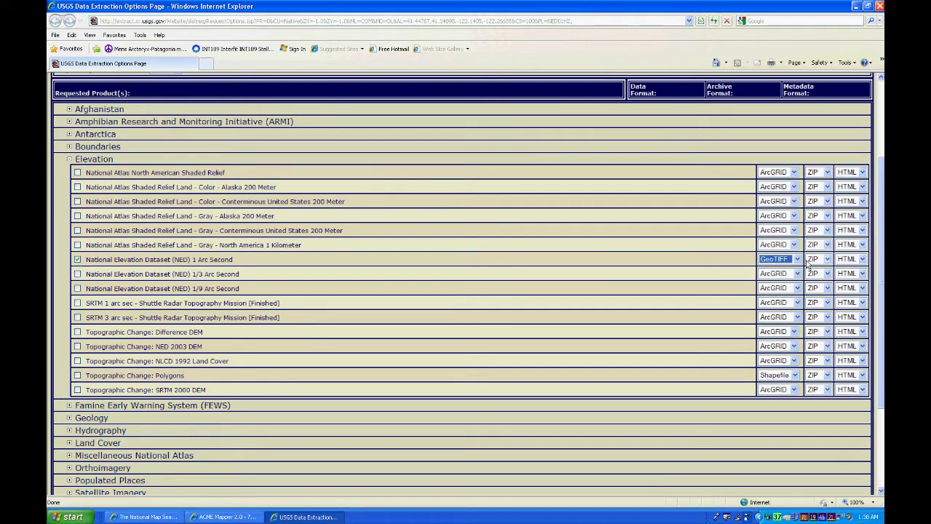
left_click_drag(880, 249, 881, 205)
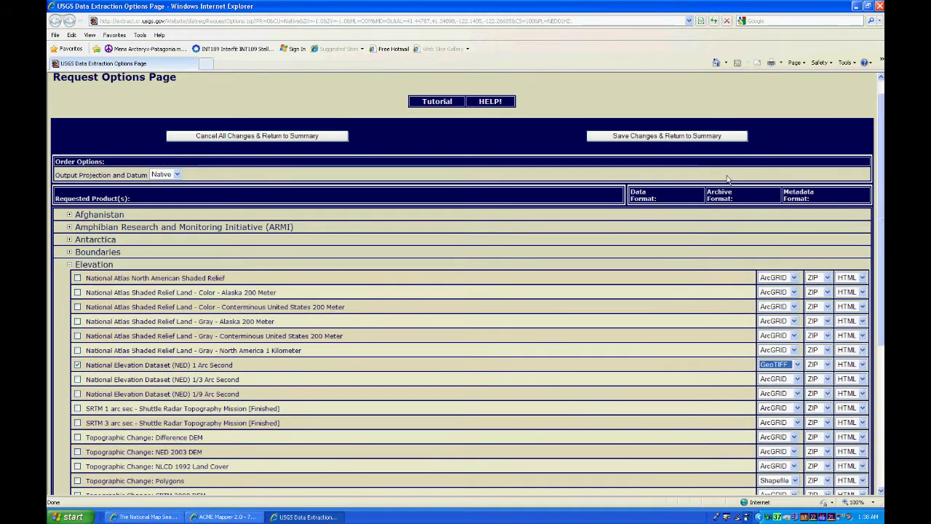
left_click(644, 138)
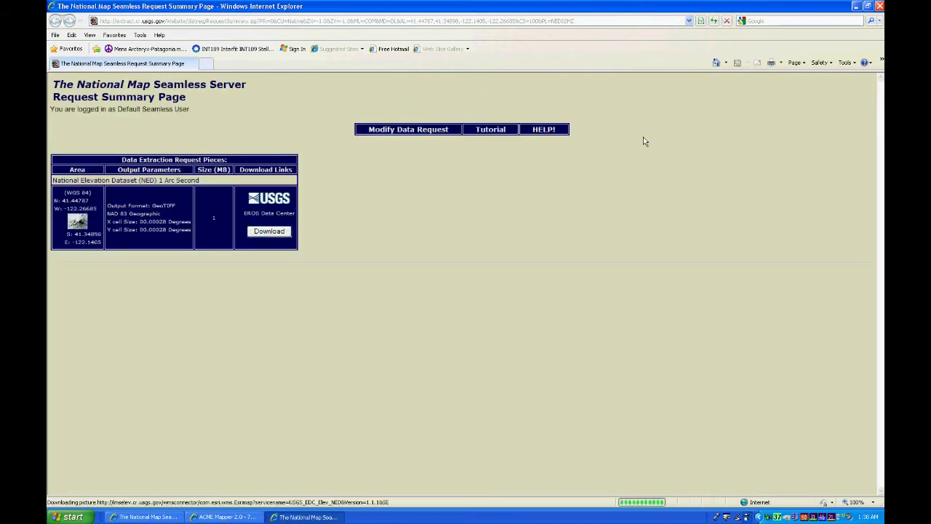
- Start the elevation data download and minimize the Request Summary and ACME Mapper windows, keeping only the order status window on the desktop
left_click(278, 236)
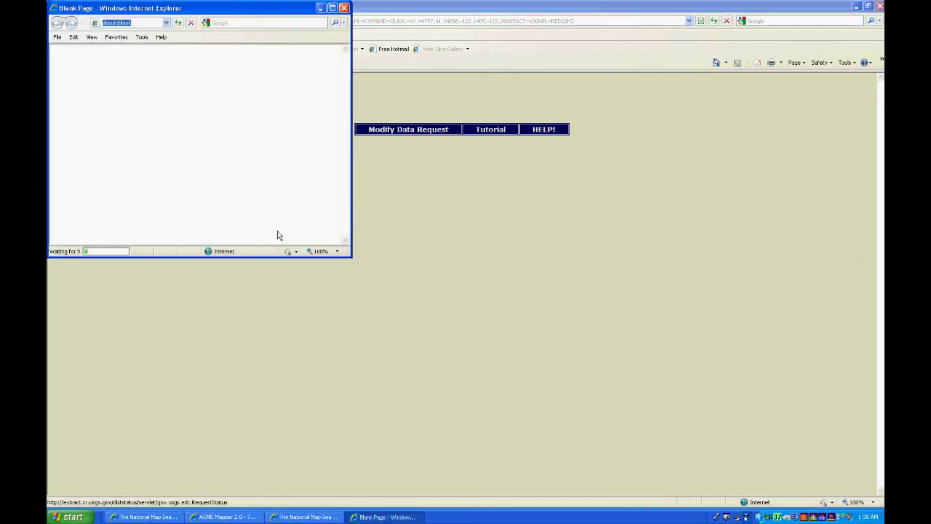
left_click_drag(276, 8, 654, 64)
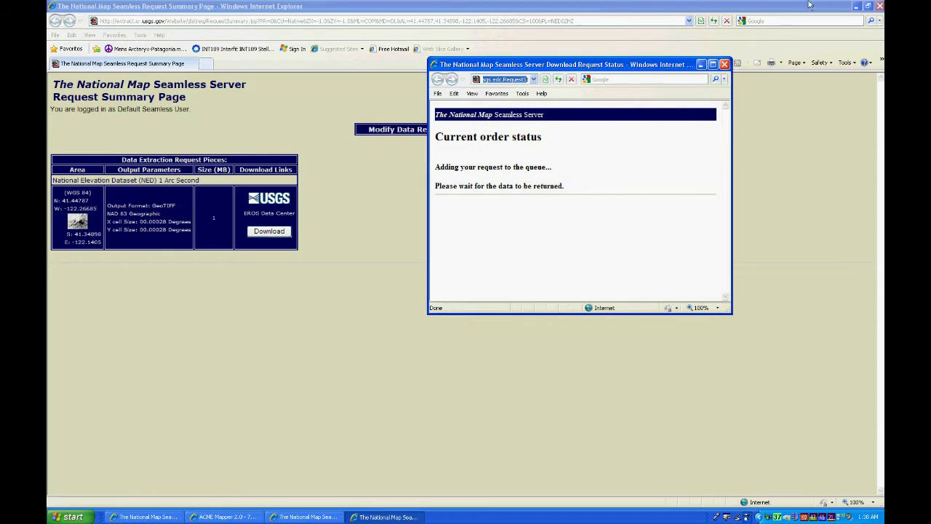
left_click(814, 8)
left_click(856, 6)
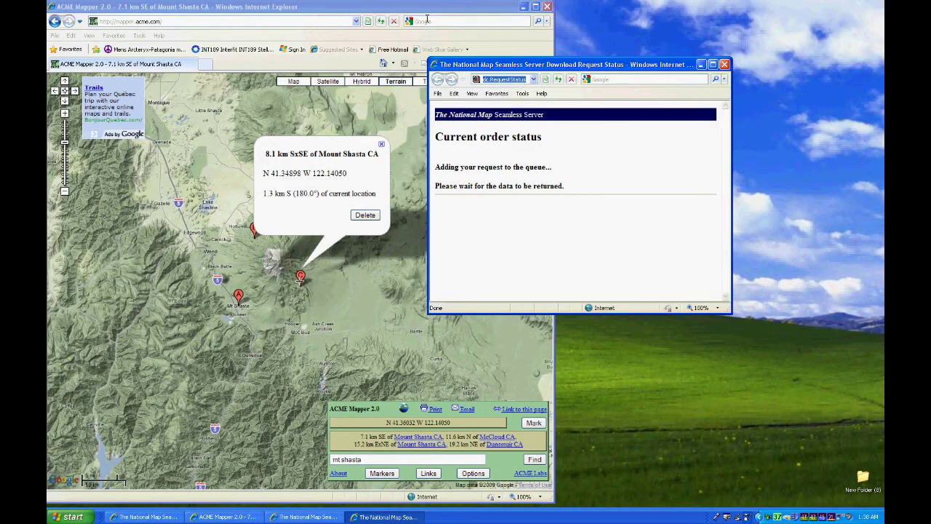
left_click(488, 14)
left_click(528, 11)
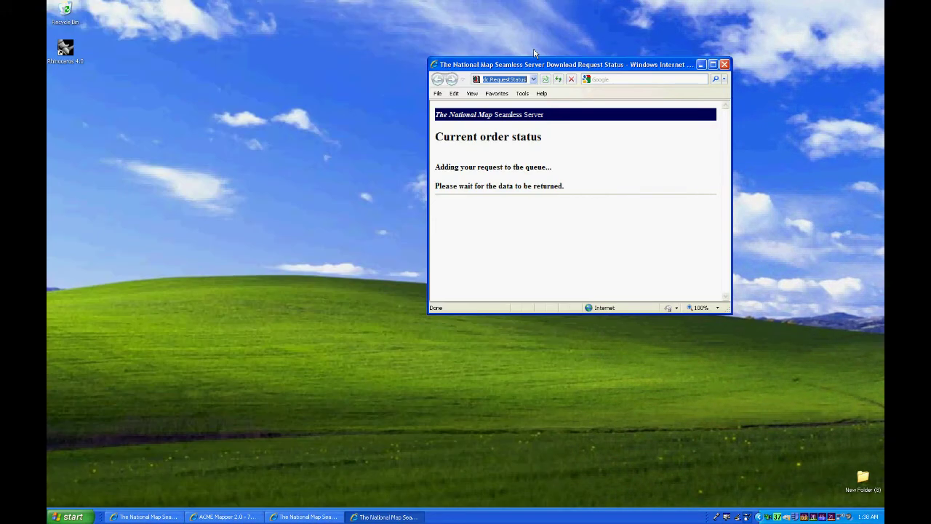
left_click_drag(529, 68, 512, 49)
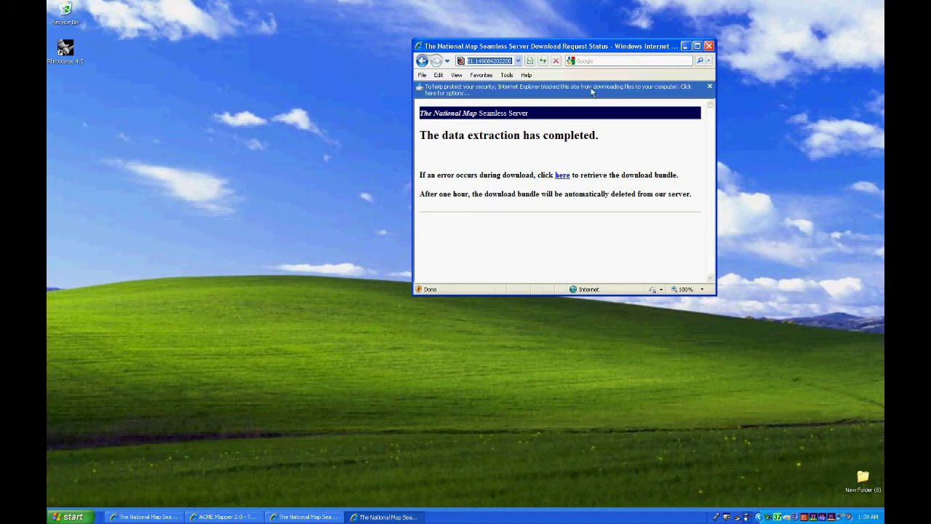
- Retrieve the completed download bundle, save NED_32195037.zip to the Desktop, and close the download dialog
left_click(563, 178)
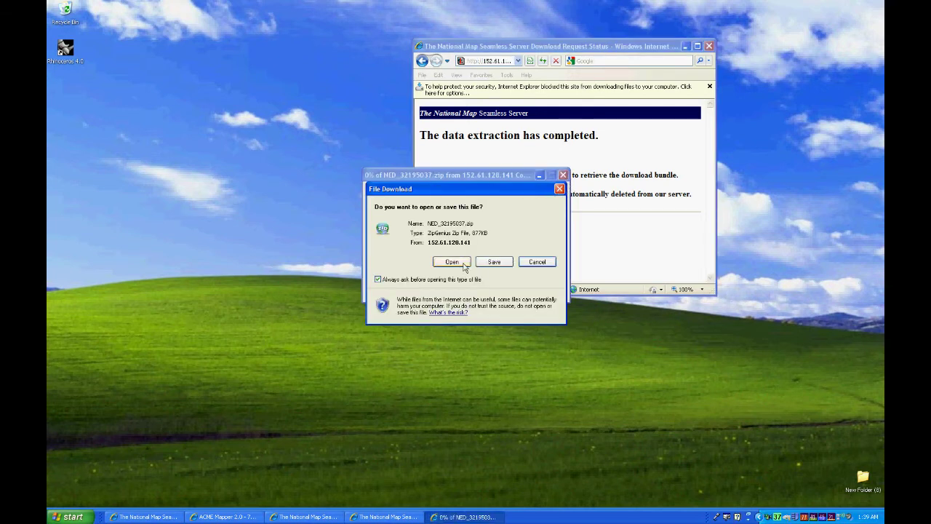
left_click(491, 263)
left_click(492, 263)
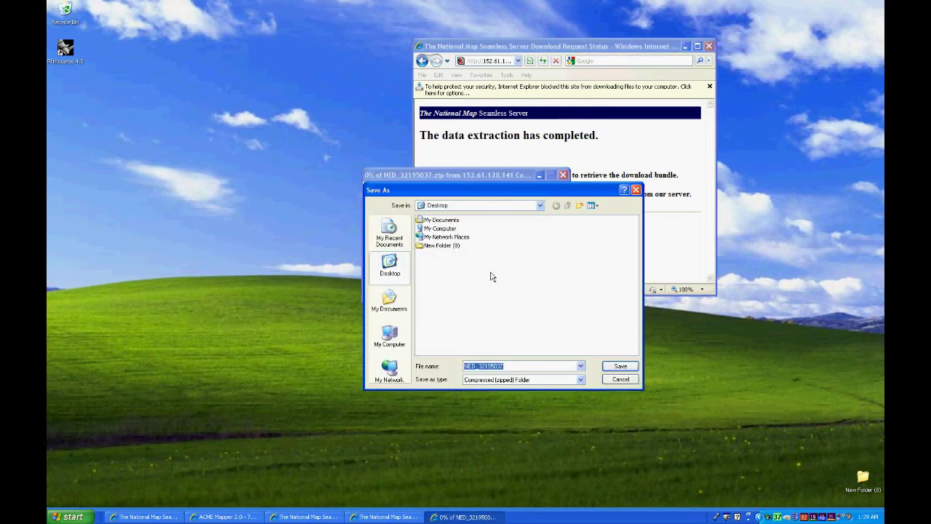
left_click(619, 366)
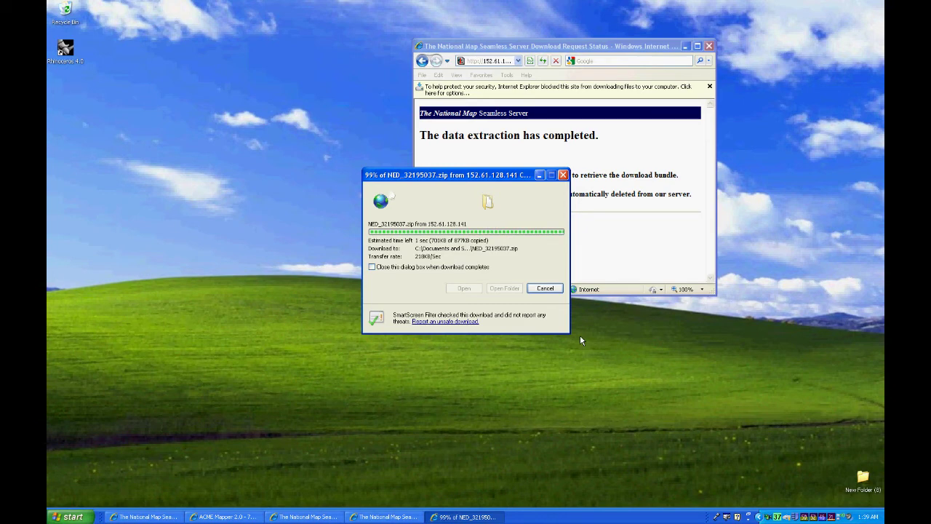
left_click(549, 289)
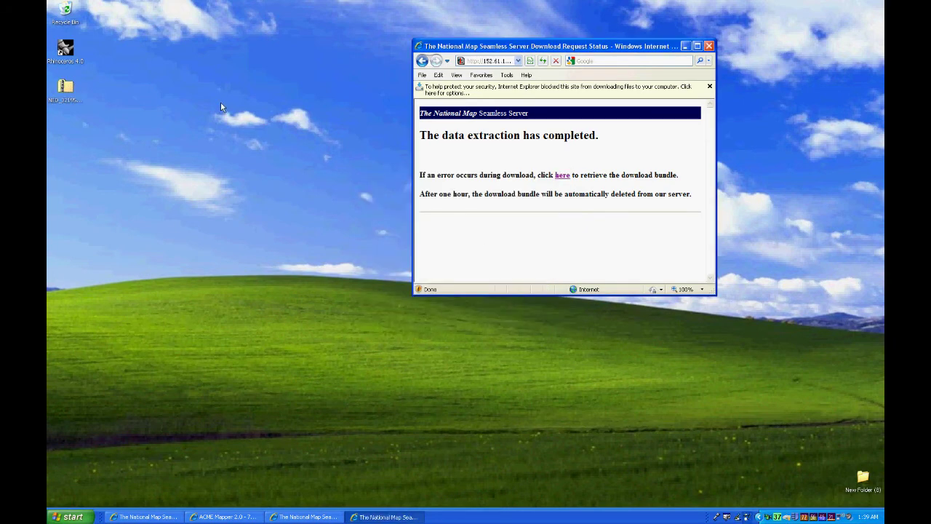
- Move the downloaded NED zip file a short way right on the desktop, away from the column of icons
left_click(144, 89)
left_click(65, 88)
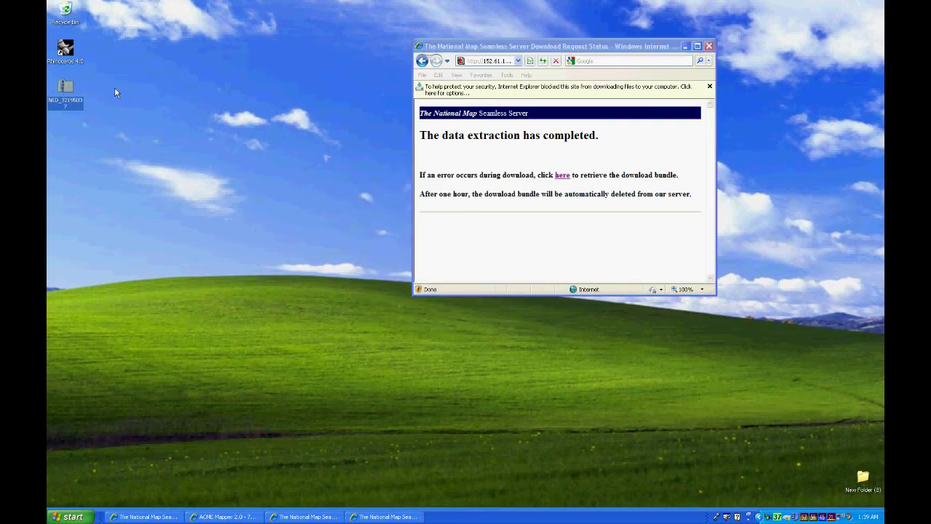
left_click_drag(65, 89, 103, 88)
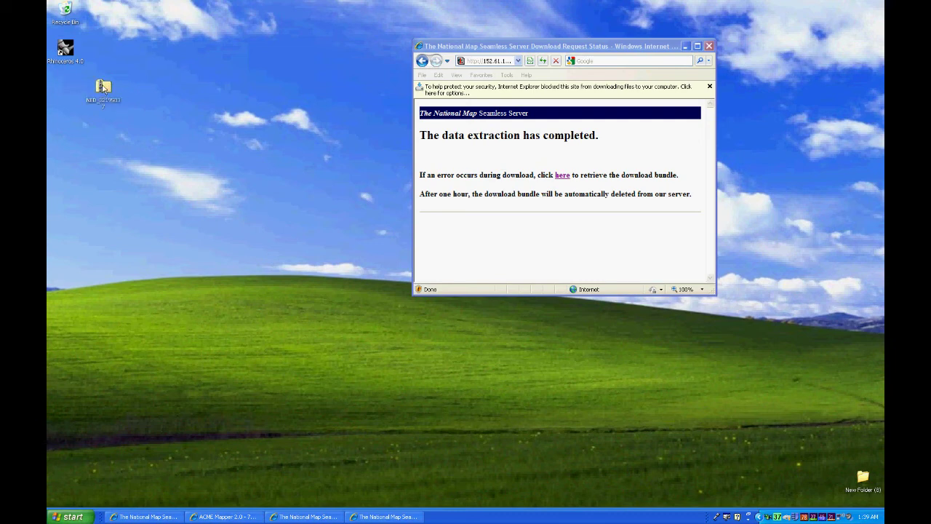